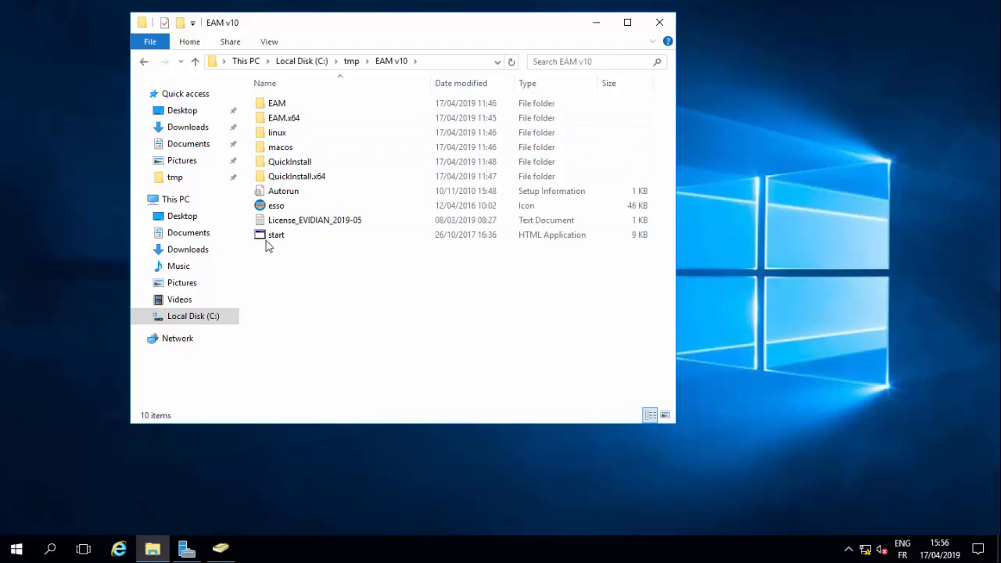
- Launch start.hta and start the x64 'Install a Controller' setup
{"action": "left_click", "coordinate": [270, 241]}
{"action": "double_click", "coordinate": [270, 242]}
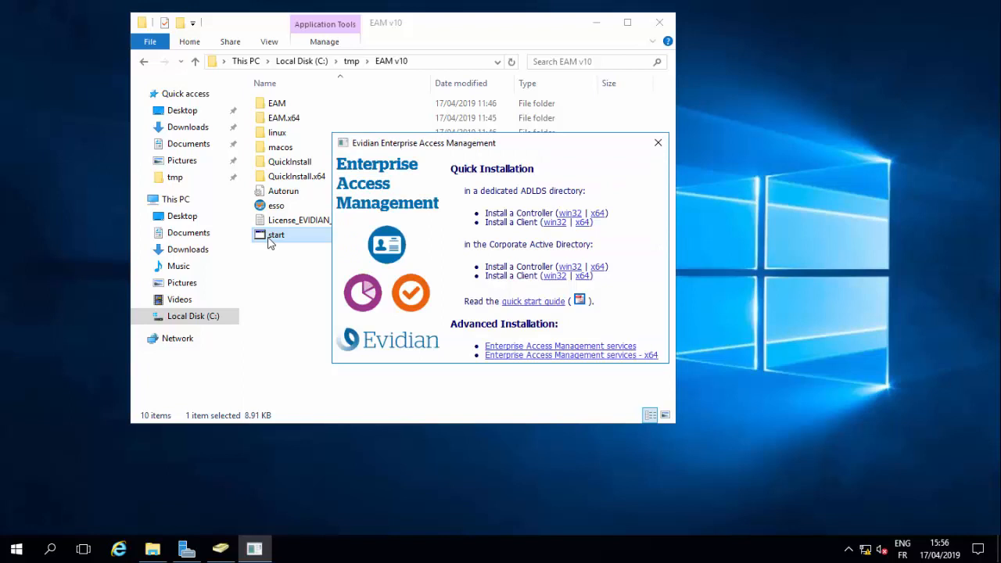
{"action": "left_click", "coordinate": [598, 213]}
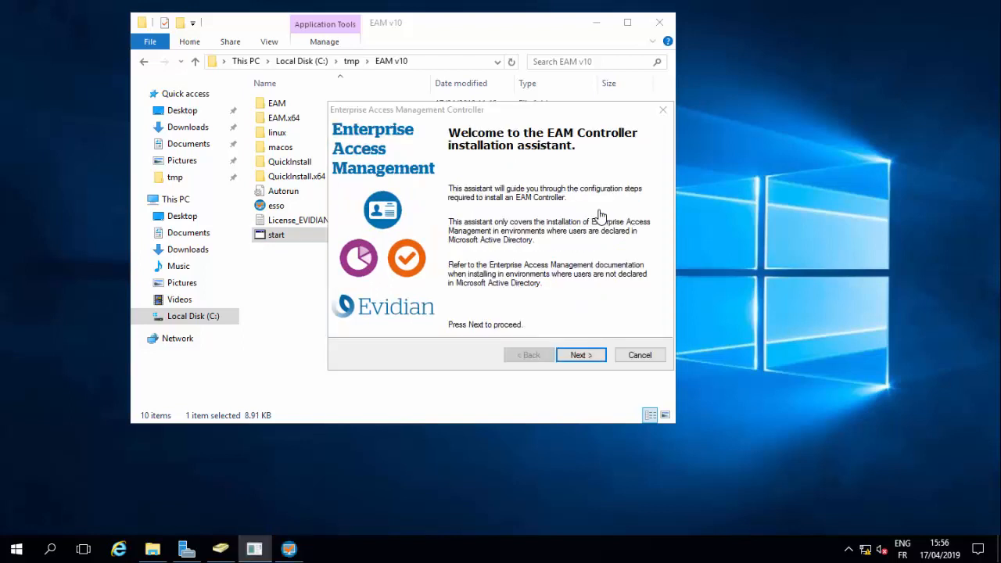
- Import the license keys from C:\tmp\EAM v10\License_EVIDIAN_2019-05, then continue to security-object storage
{"action": "left_click", "coordinate": [583, 358]}
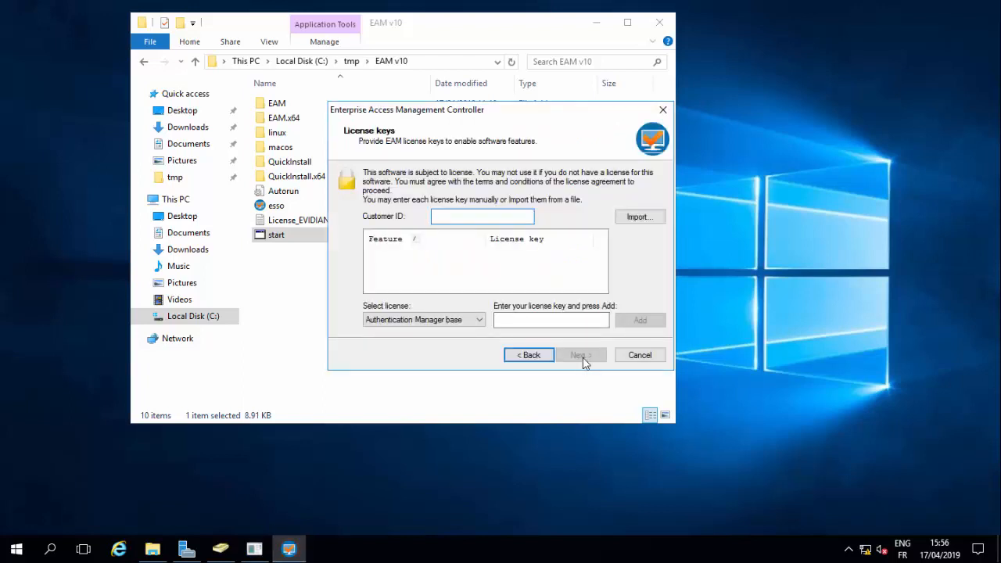
{"action": "left_click", "coordinate": [634, 218]}
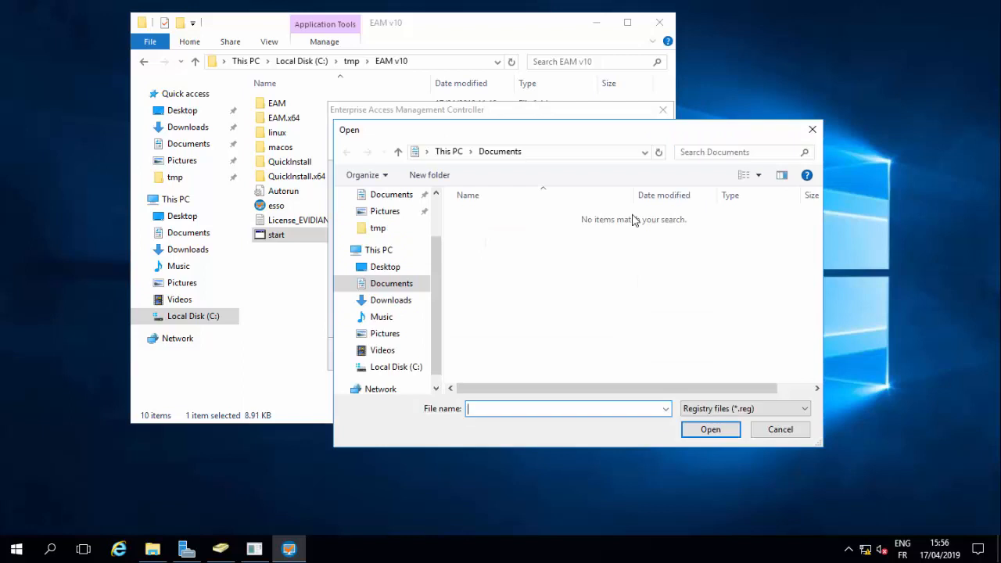
{"action": "left_click", "coordinate": [397, 366]}
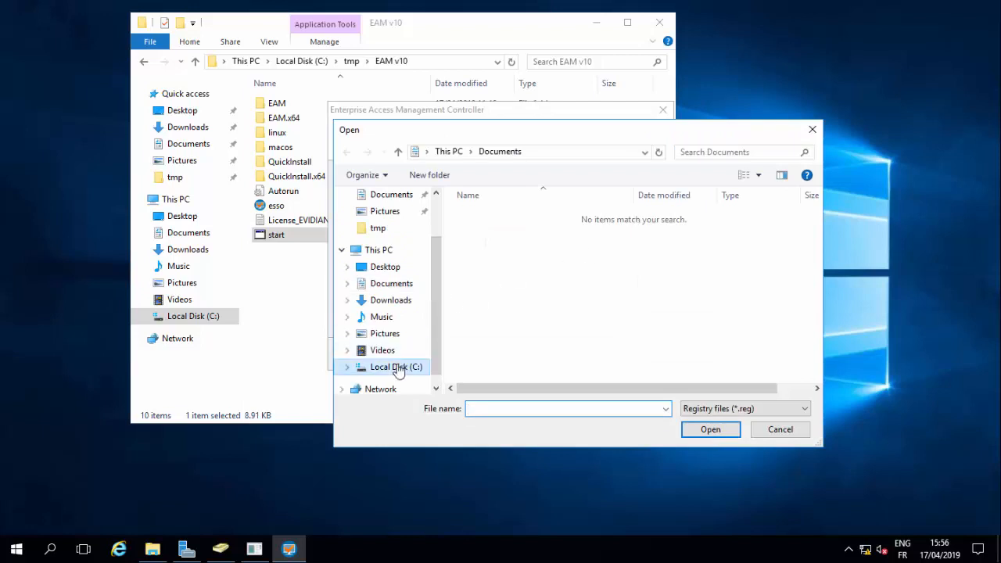
{"action": "double_click", "coordinate": [476, 279]}
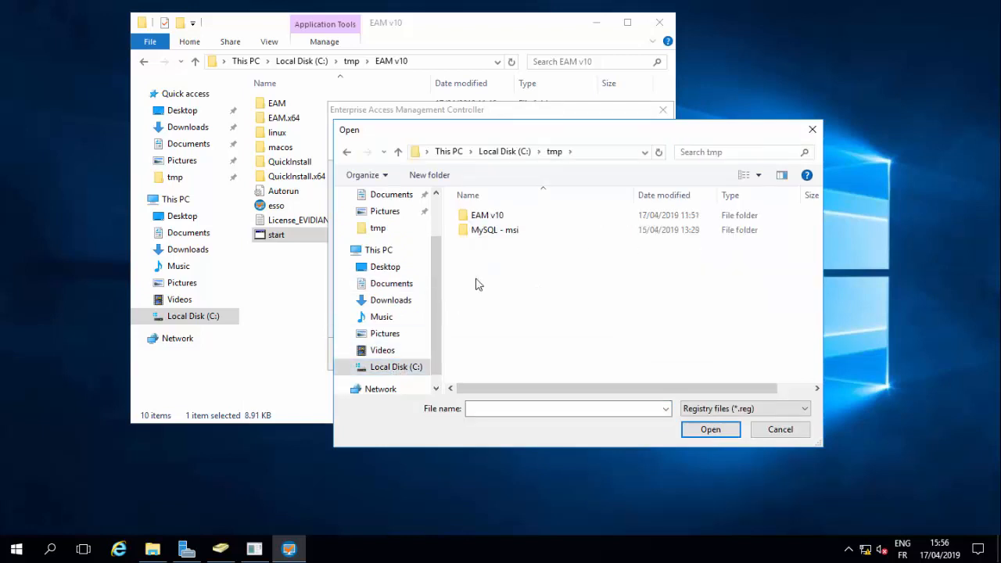
{"action": "double_click", "coordinate": [486, 219]}
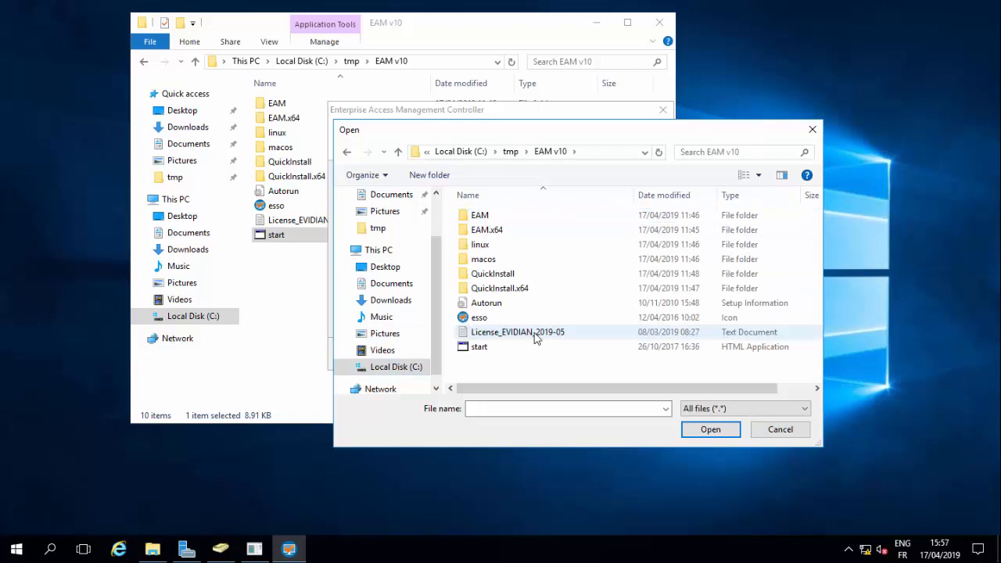
{"action": "double_click", "coordinate": [537, 336]}
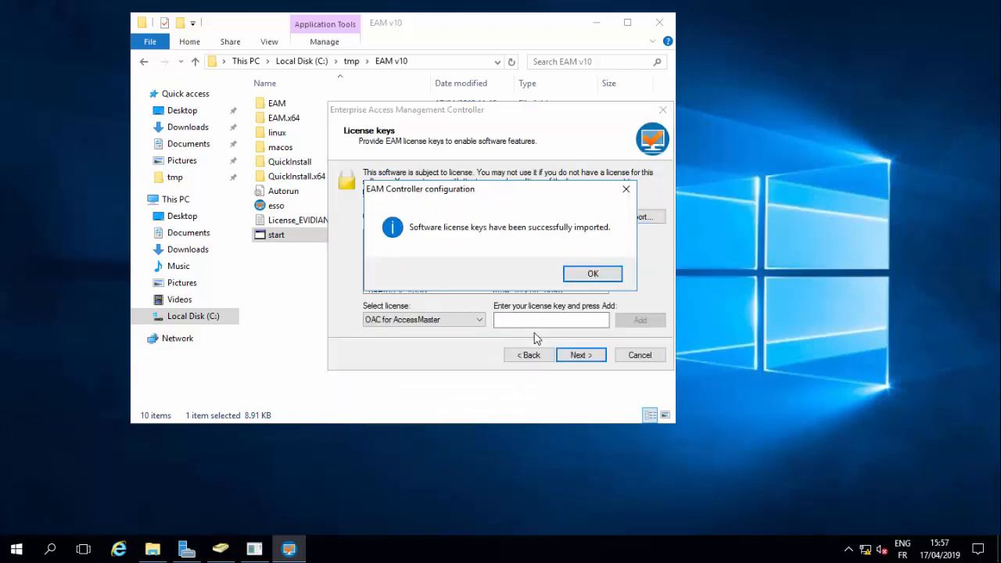
{"action": "left_click", "coordinate": [588, 278]}
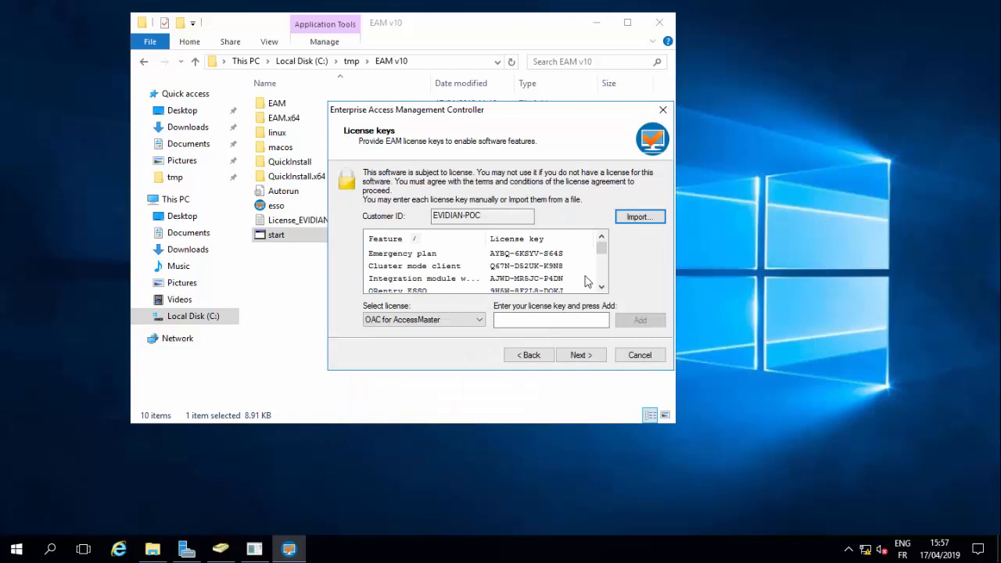
{"action": "left_click", "coordinate": [570, 355]}
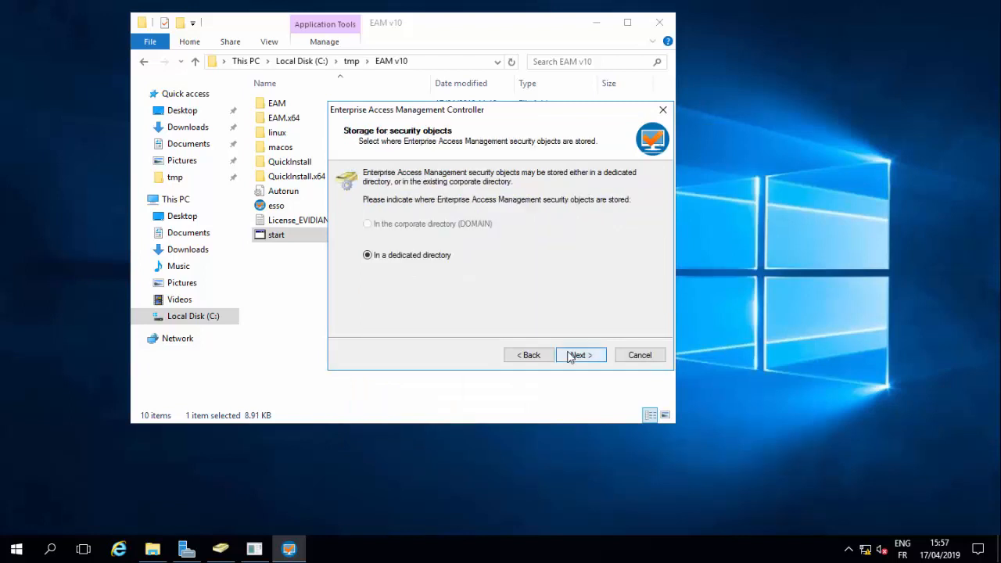
- Store security objects in a dedicated directory under the domain administrator account, entering its password
{"action": "left_click", "coordinate": [570, 355]}
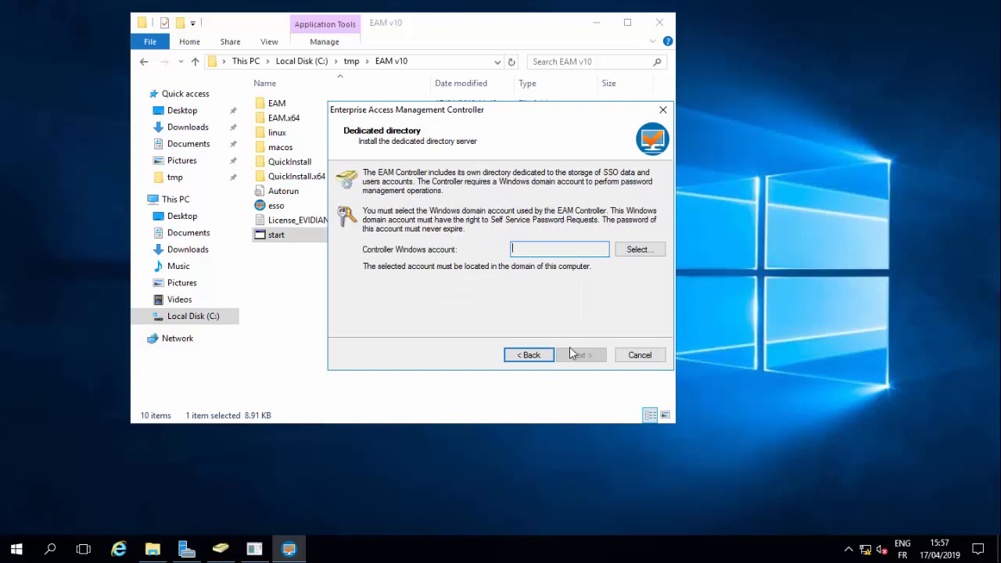
{"action": "left_click", "coordinate": [635, 249]}
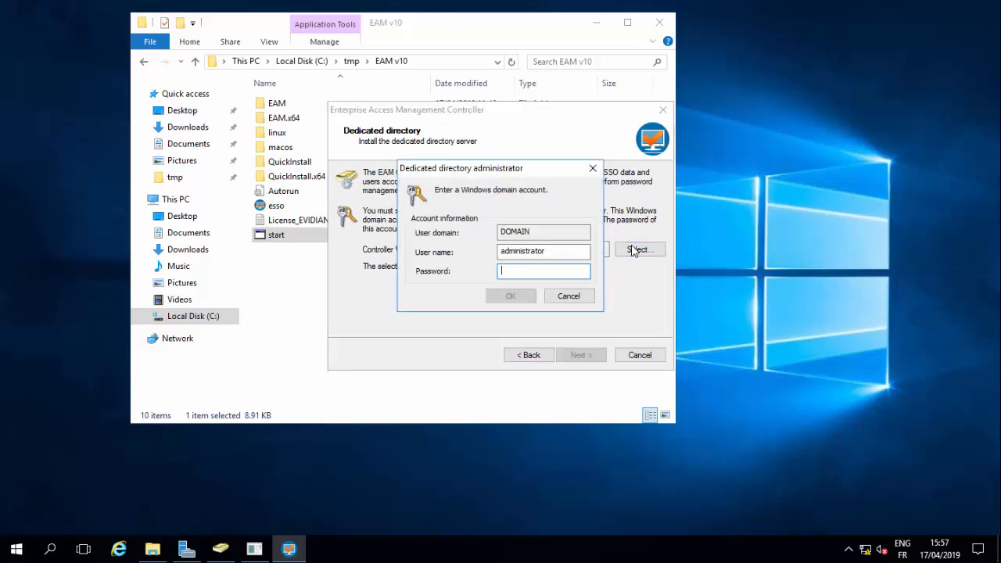
{"action": "type", "text": "Password01"}
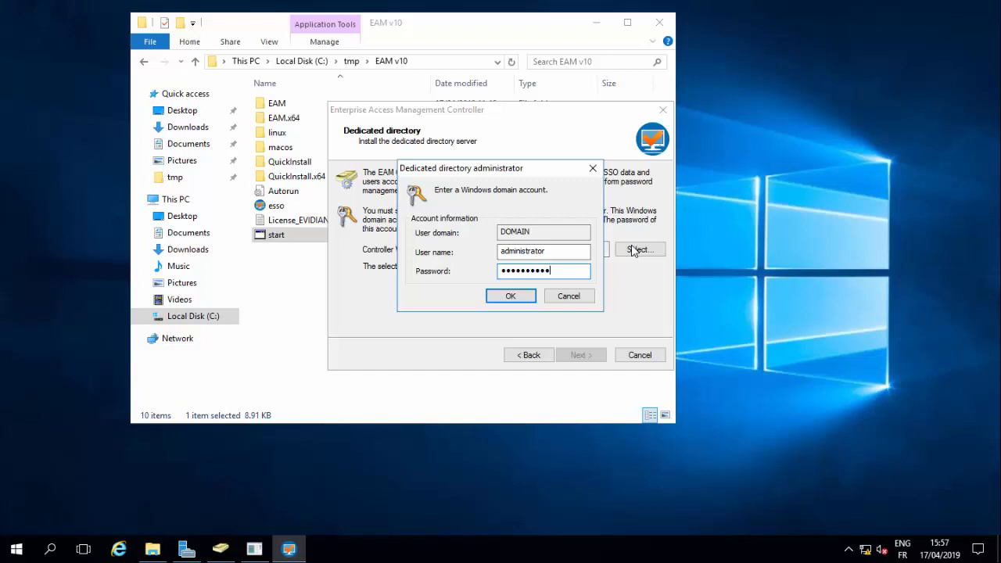
{"action": "left_click", "coordinate": [506, 297]}
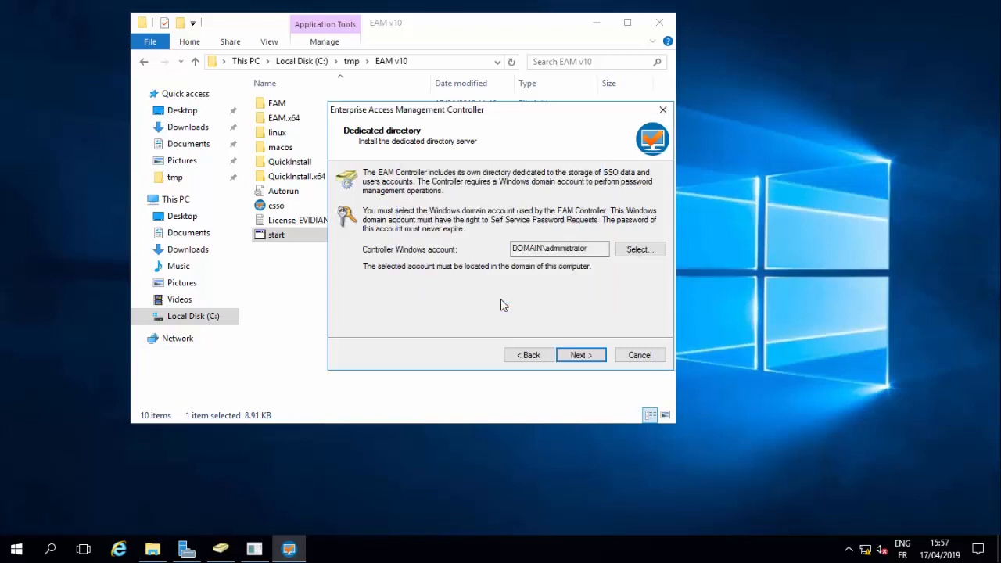
{"action": "left_click", "coordinate": [575, 357]}
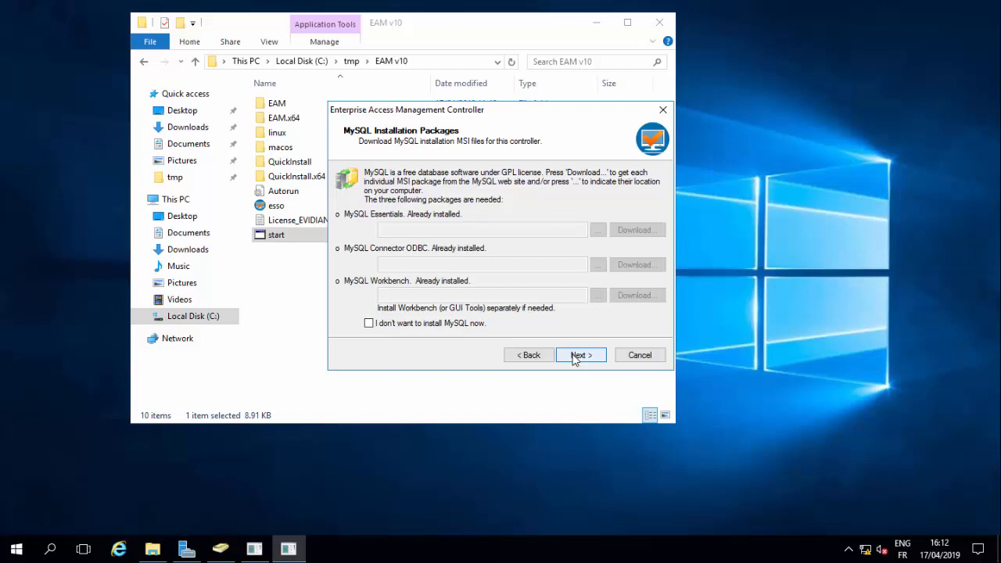
- Set the MySQL data folder to C:\Program Files\Common Files\MySQL\EAM Database
{"action": "left_click", "coordinate": [576, 356]}
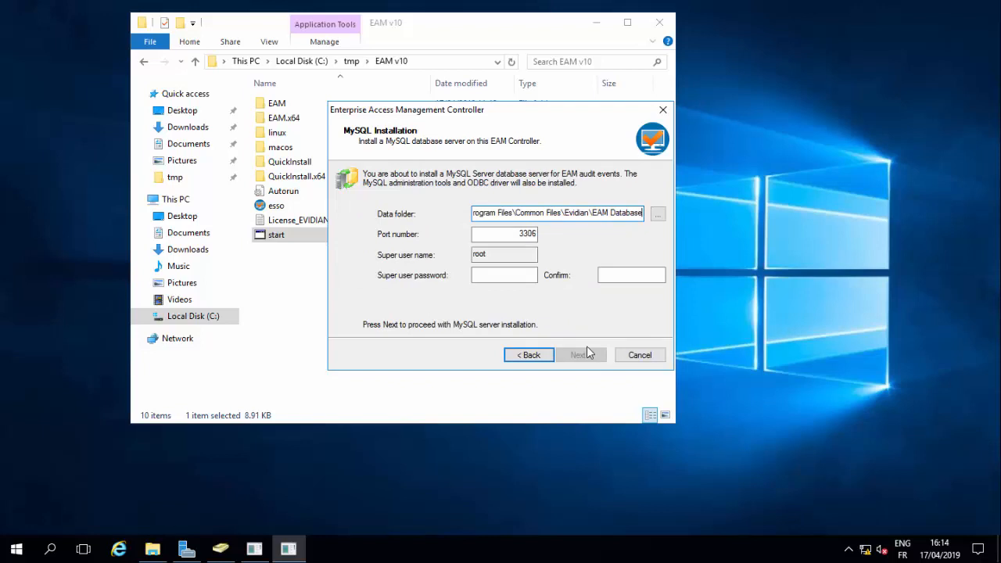
{"action": "left_click", "coordinate": [658, 214]}
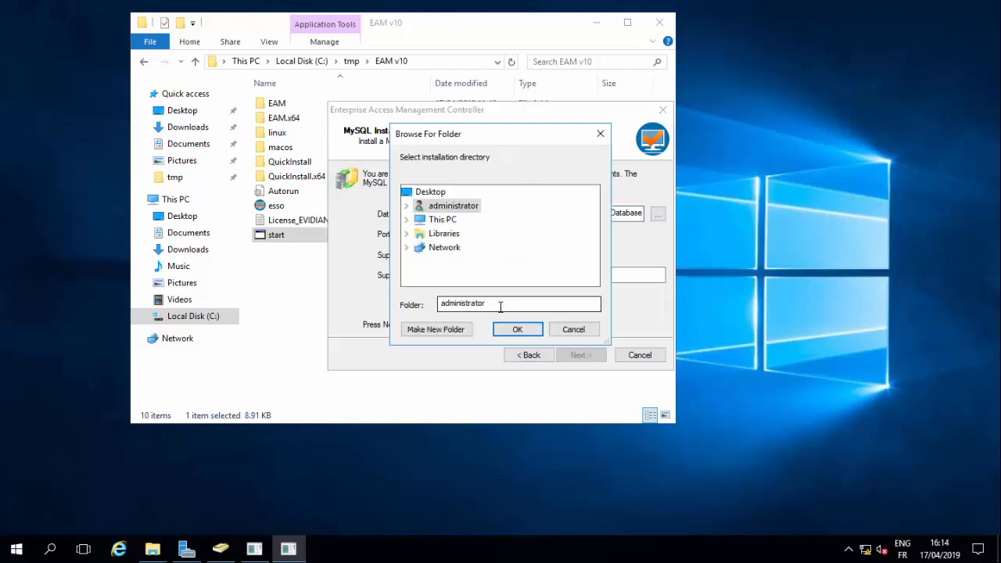
{"action": "left_click", "coordinate": [406, 234]}
{"action": "left_click", "coordinate": [406, 222]}
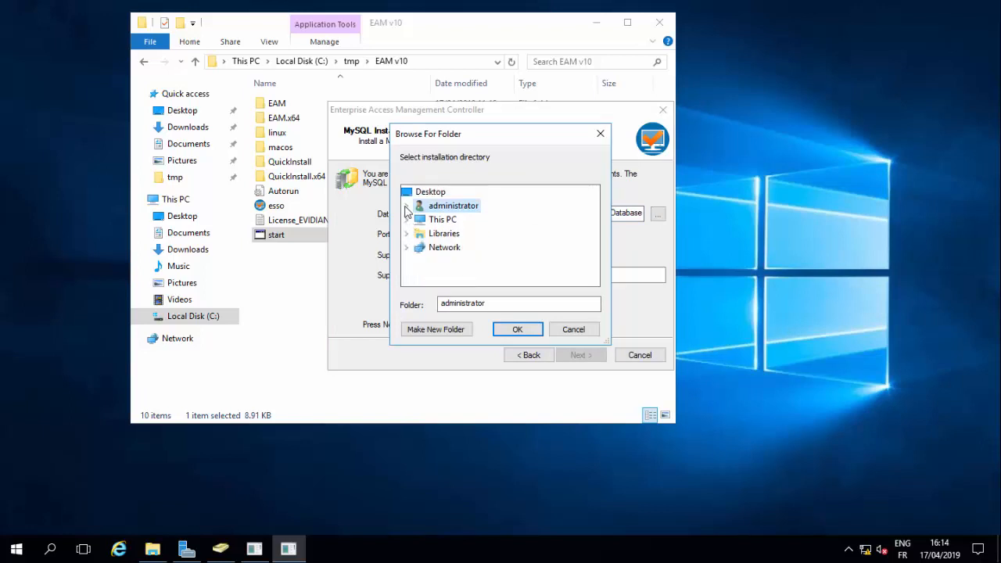
{"action": "left_click", "coordinate": [406, 219]}
{"action": "left_click_drag", "start_coordinate": [595, 233], "coordinate": [594, 253]}
{"action": "left_click", "coordinate": [418, 248]}
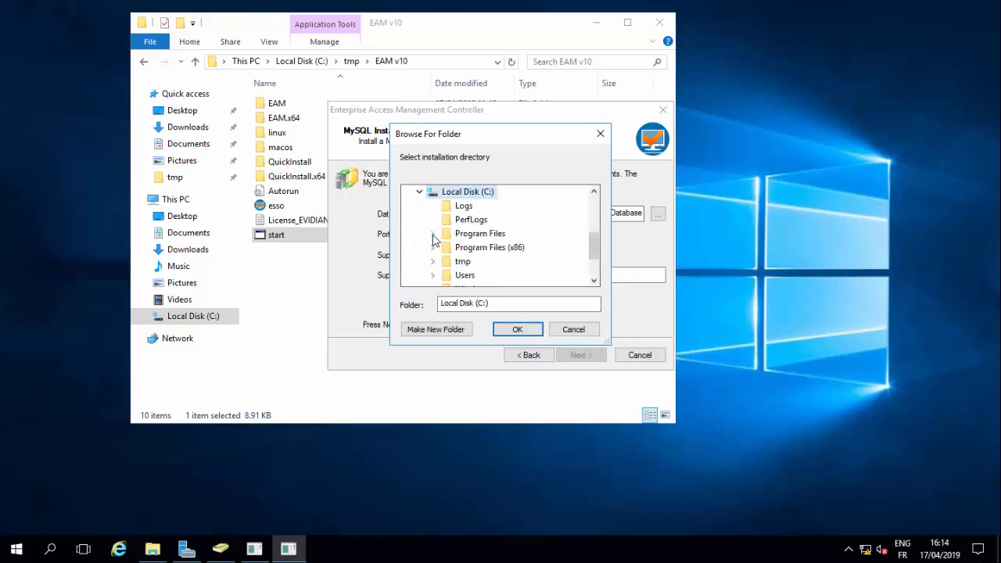
{"action": "left_click", "coordinate": [432, 233]}
{"action": "left_click", "coordinate": [445, 212]}
{"action": "left_click", "coordinate": [458, 231]}
{"action": "left_click", "coordinate": [496, 248]}
{"action": "left_click", "coordinate": [504, 330]}
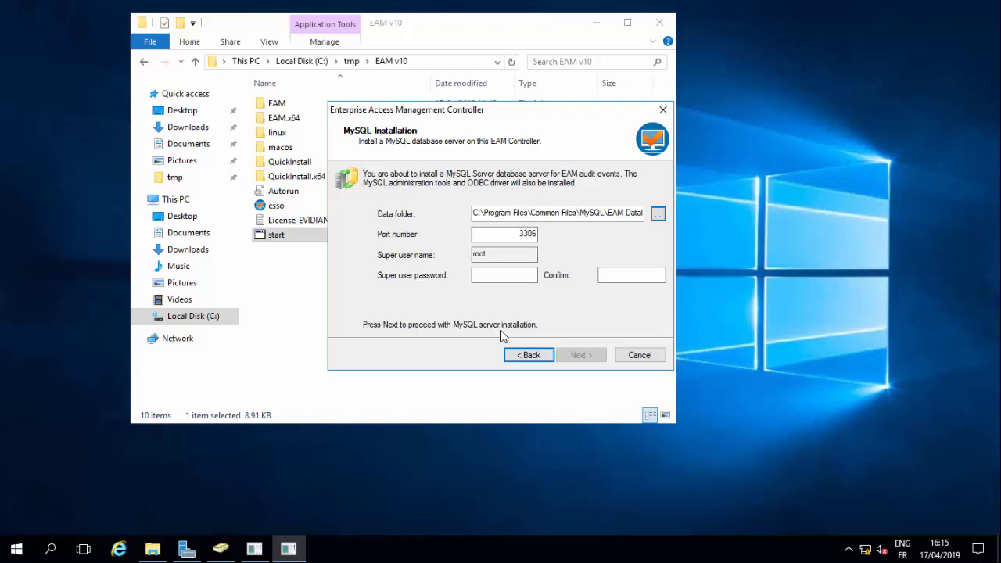
- Enter and confirm the MySQL super user password and install the server
{"action": "left_click", "coordinate": [496, 283]}
{"action": "type", "text": "root"}
{"action": "key", "text": "Tab"}
{"action": "type", "text": "root"}
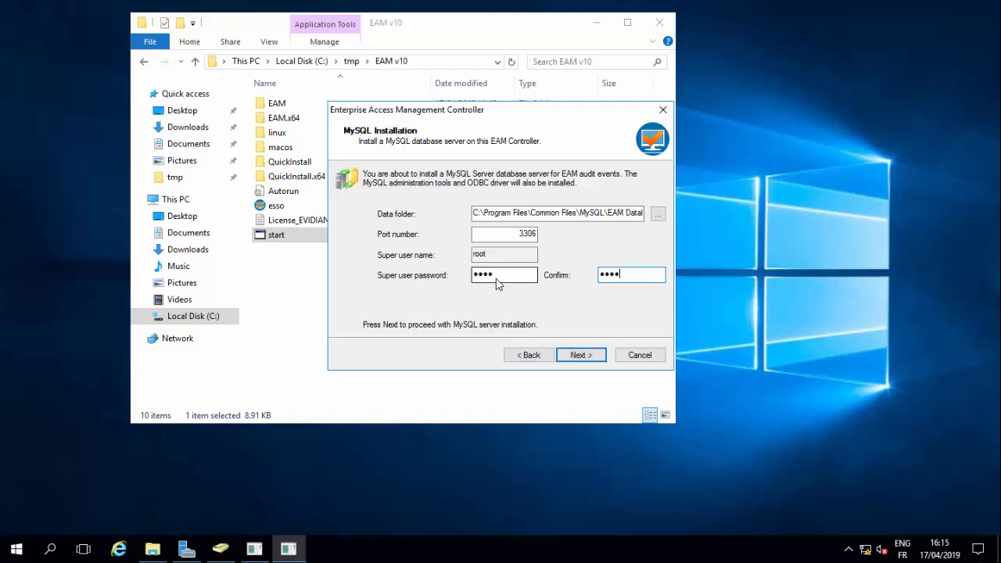
{"action": "left_click", "coordinate": [581, 355]}
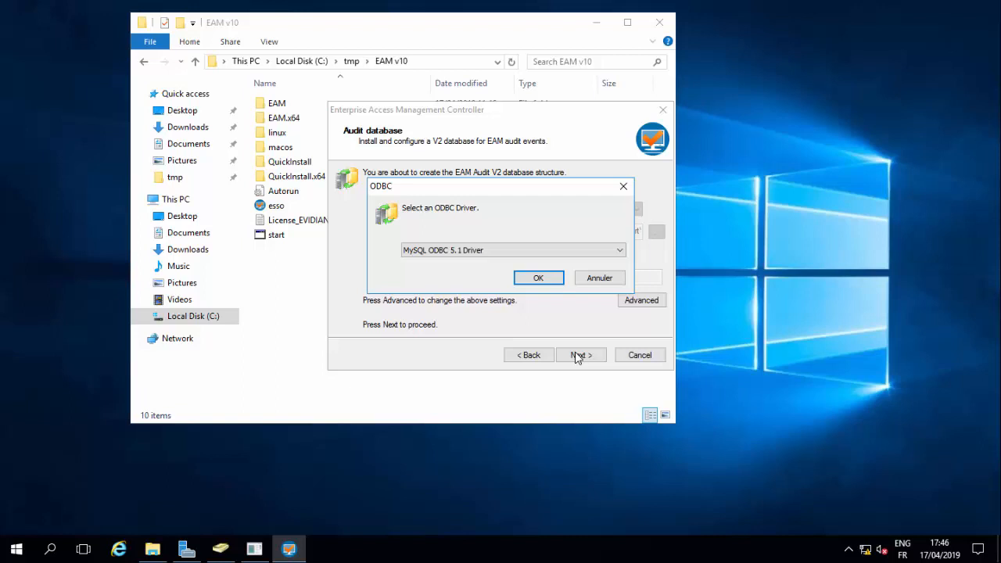
- Keep MySQL ODBC 5.1 Driver for the audit database and continue
{"action": "left_click", "coordinate": [583, 250]}
{"action": "left_click", "coordinate": [583, 262]}
{"action": "left_click", "coordinate": [538, 279]}
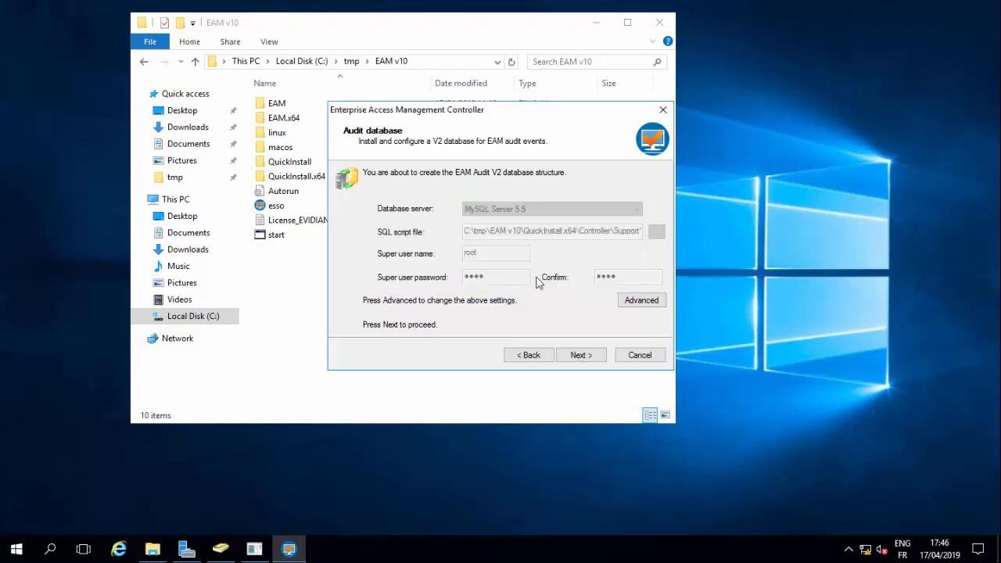
{"action": "key", "text": "Return"}
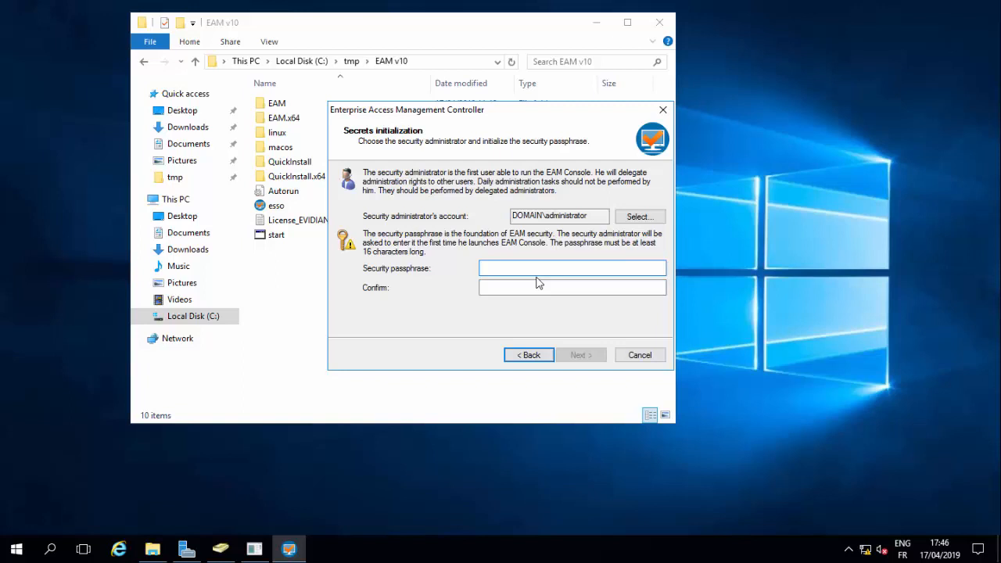
- Paste and confirm the security passphrase, then advance to authentication methods
{"action": "key", "text": "ctrl+v"}
{"action": "key", "text": "Tab"}
{"action": "key", "text": "ctrl+v"}
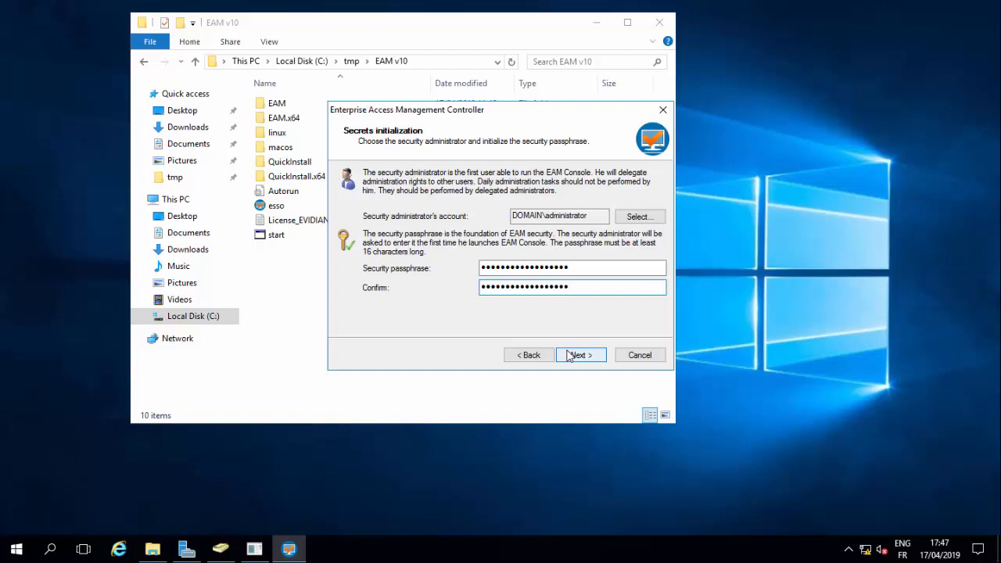
{"action": "left_click", "coordinate": [570, 355]}
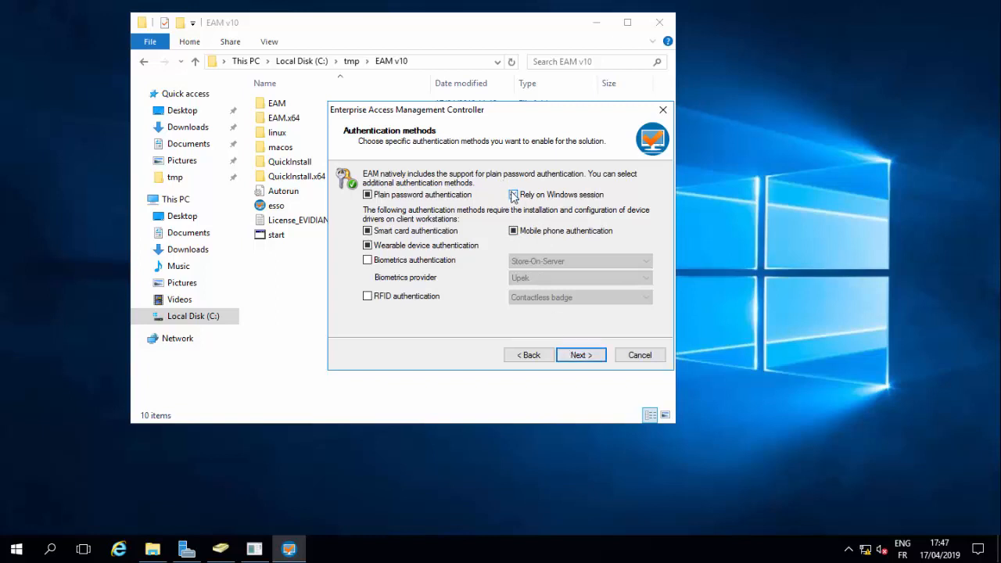
- Enable 'Rely on Windows session', review the advanced options, and install the EAM Controller
{"action": "left_click", "coordinate": [513, 195]}
{"action": "left_click", "coordinate": [570, 359]}
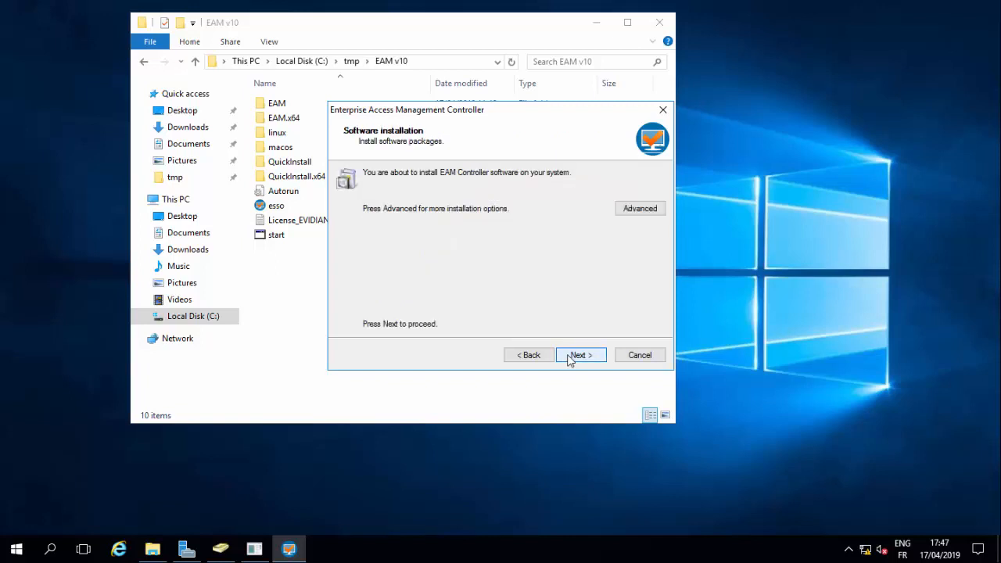
{"action": "left_click", "coordinate": [639, 209]}
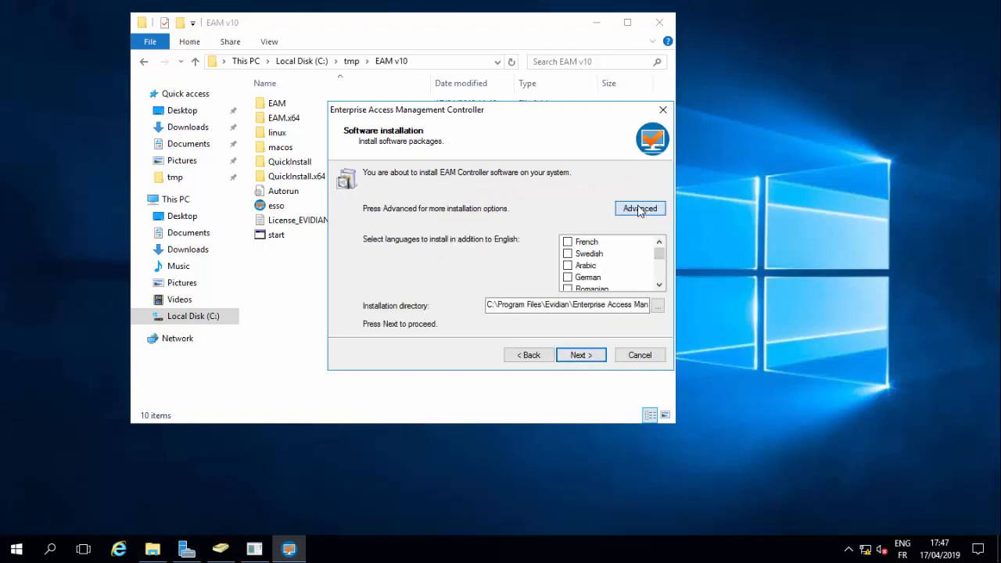
{"action": "left_click_drag", "start_coordinate": [659, 251], "coordinate": [661, 282]}
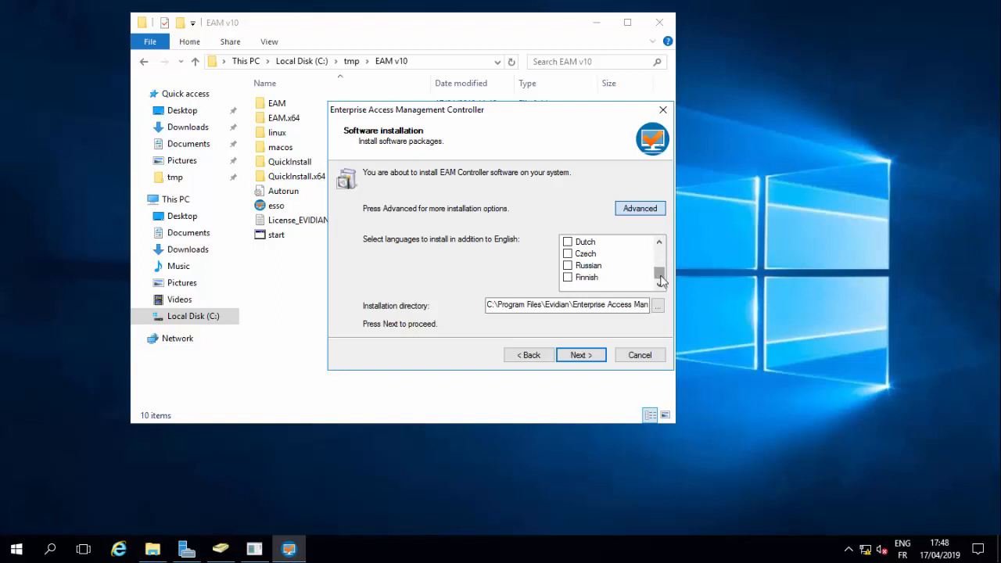
{"action": "left_click", "coordinate": [588, 356]}
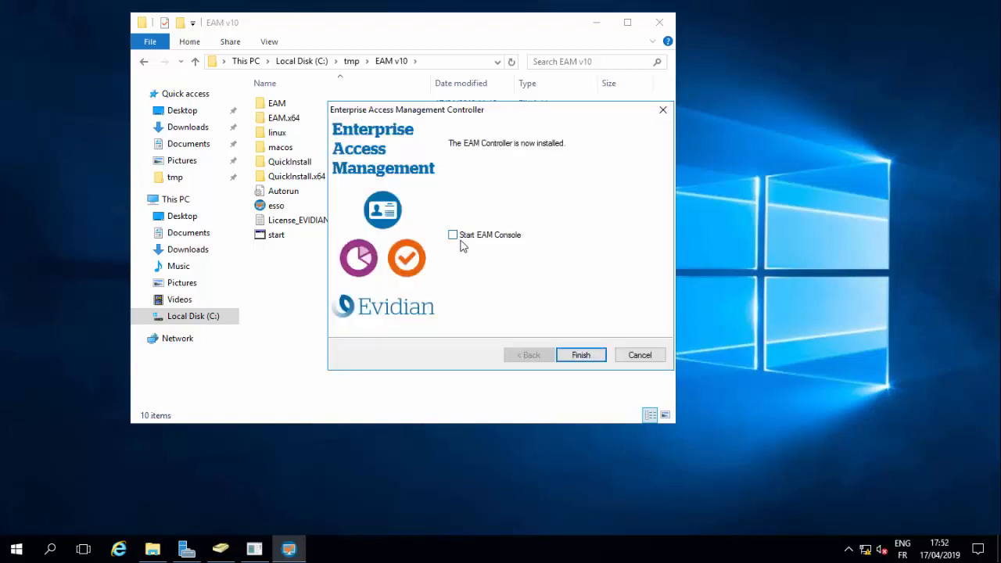
- Finish with Start EAM Console ticked, then sign in with the password and administration pass-phrase
{"action": "left_click", "coordinate": [455, 237]}
{"action": "left_click", "coordinate": [580, 355]}
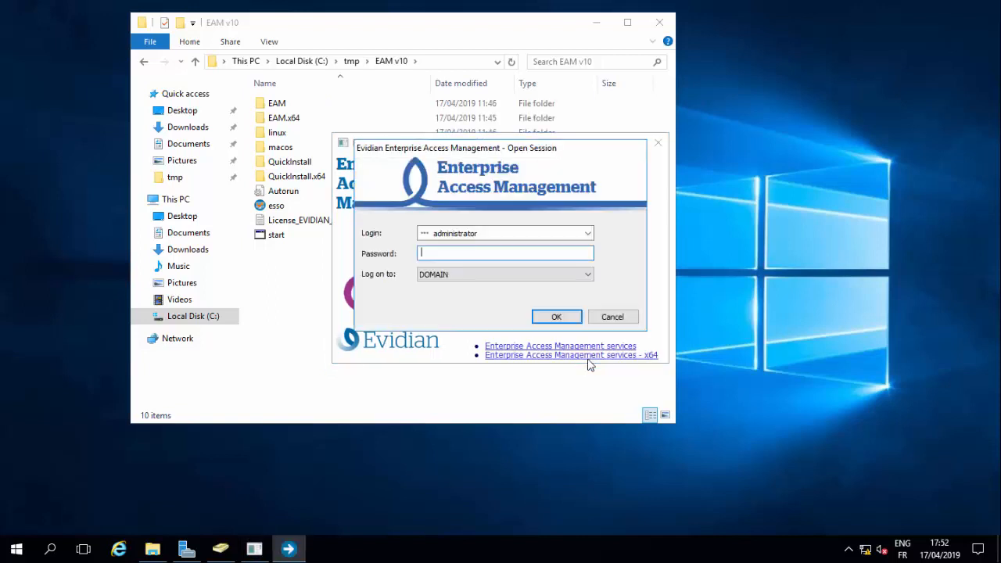
{"action": "type", "text": "password123"}
{"action": "key", "text": "Return"}
{"action": "type", "text": "******************"}
{"action": "key", "text": "Return"}
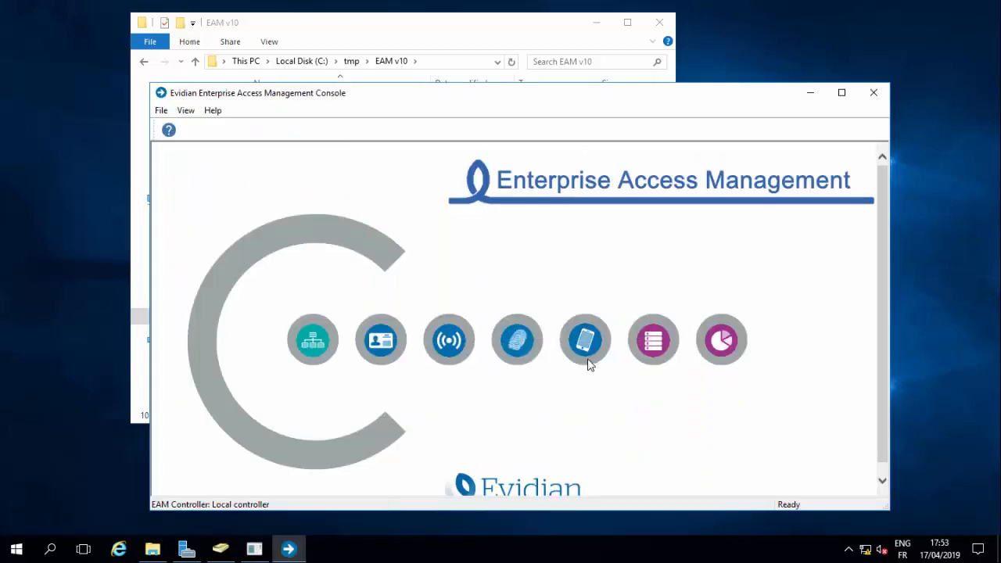
- Open the Directory module and expand the EAM and domain branches
{"action": "left_click", "coordinate": [307, 346]}
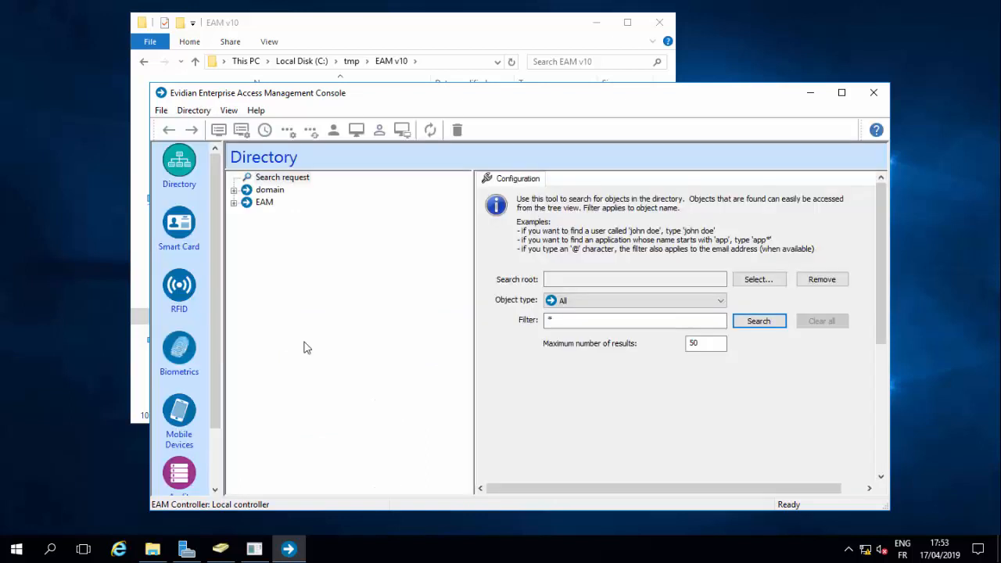
{"action": "left_click", "coordinate": [234, 201]}
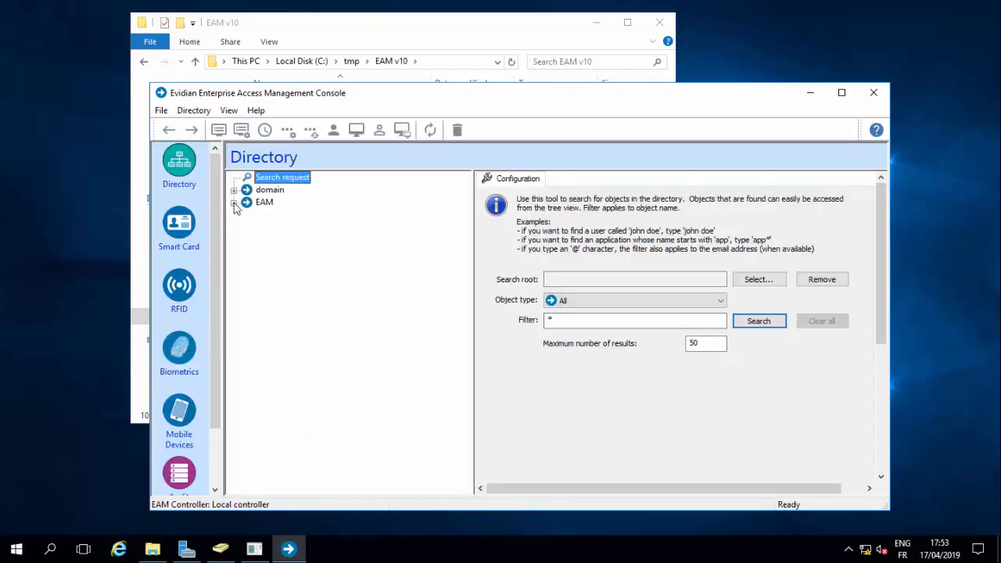
{"action": "left_click", "coordinate": [233, 190]}
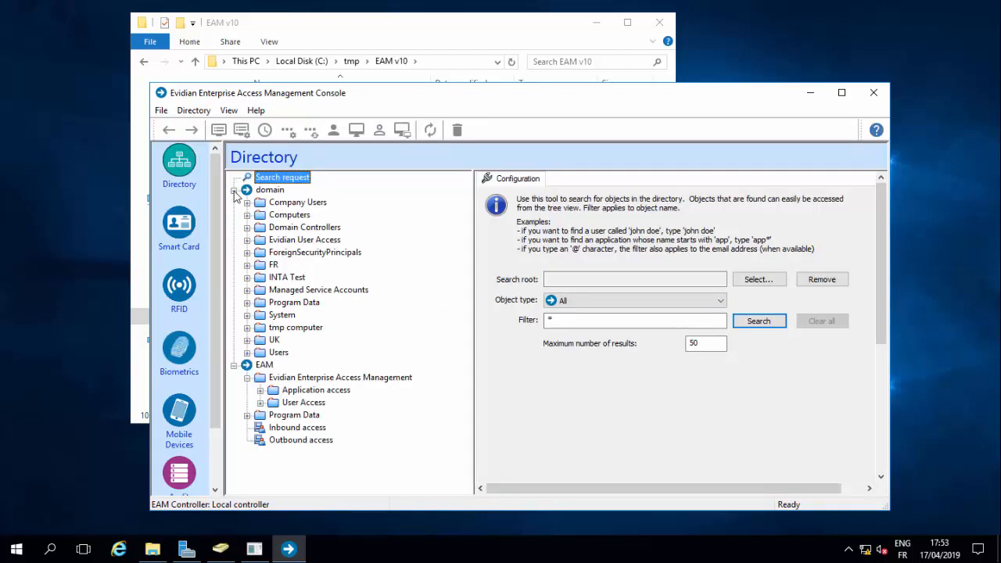